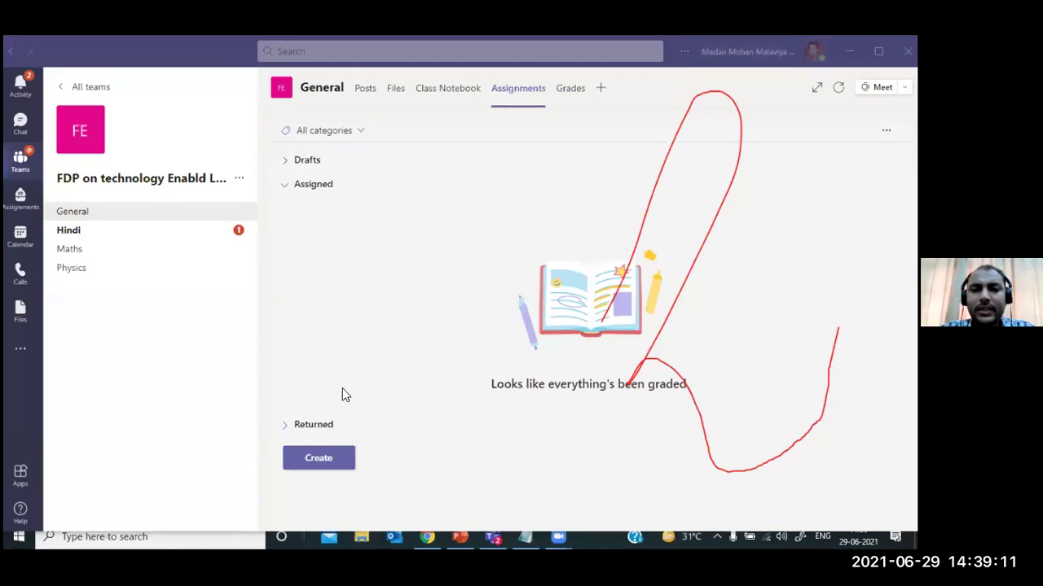
Step: Start a new Forms quiz as an assignment for the team's General channel
{"action": "left_click", "coordinate": [218, 211]}
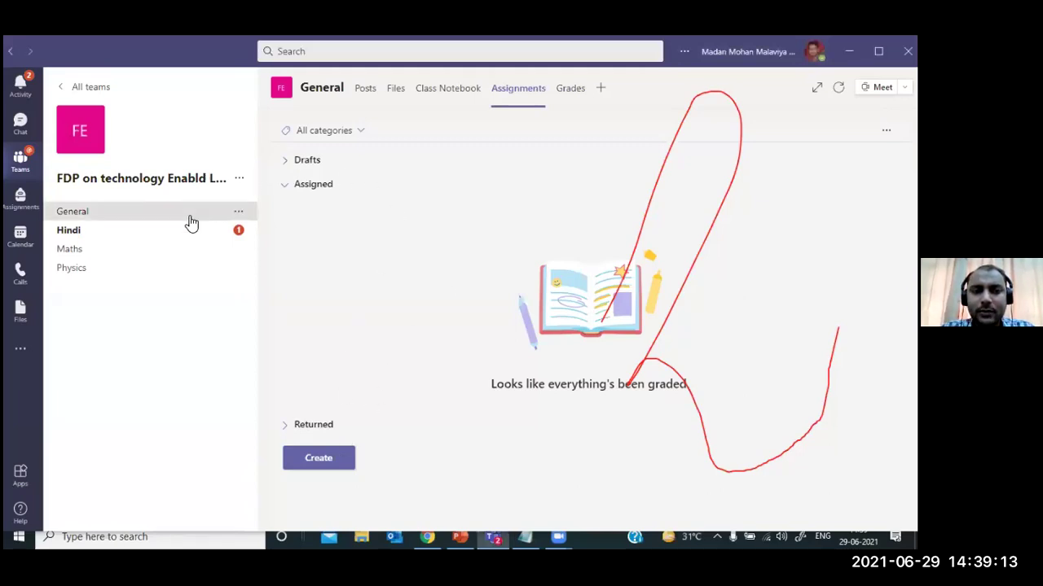
{"action": "left_click", "coordinate": [507, 98]}
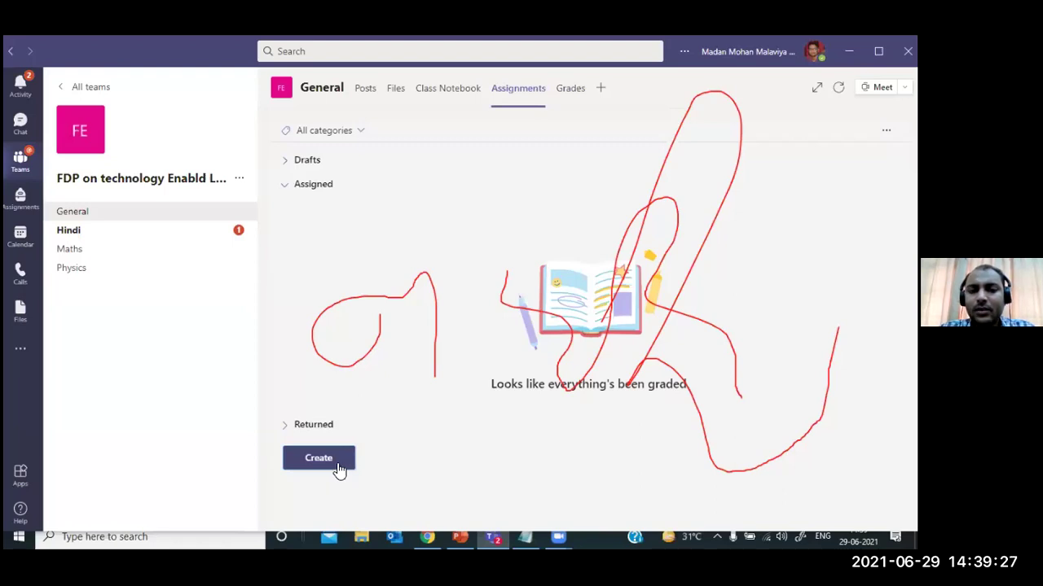
{"action": "left_click", "coordinate": [339, 467]}
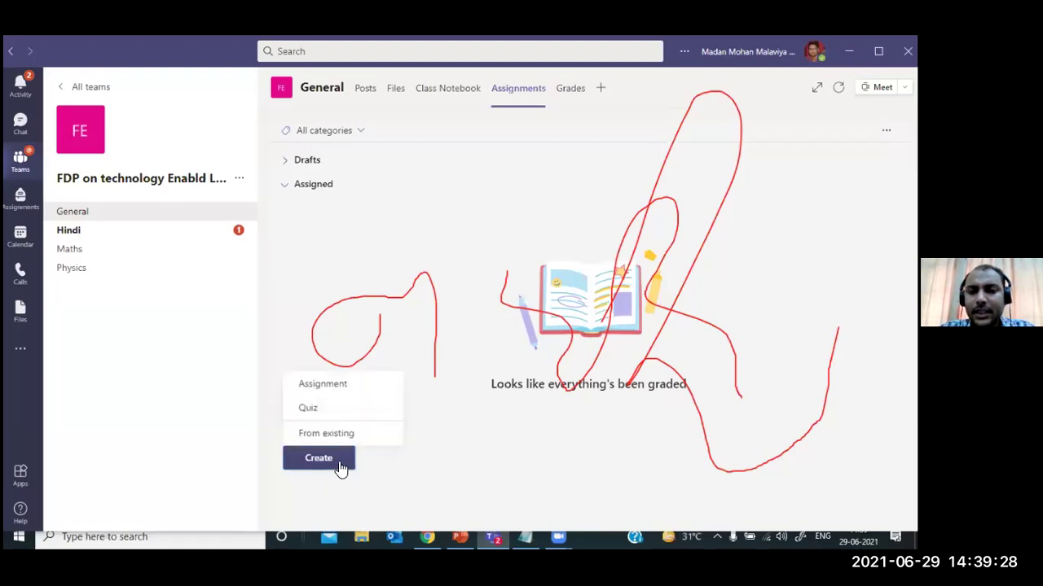
{"action": "left_click", "coordinate": [340, 417]}
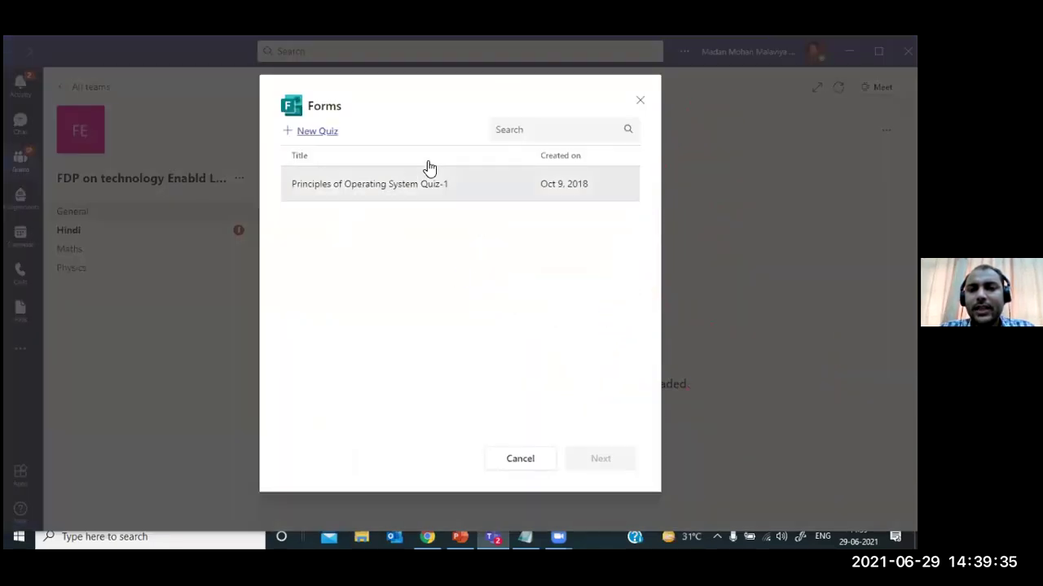
{"action": "left_click", "coordinate": [330, 133]}
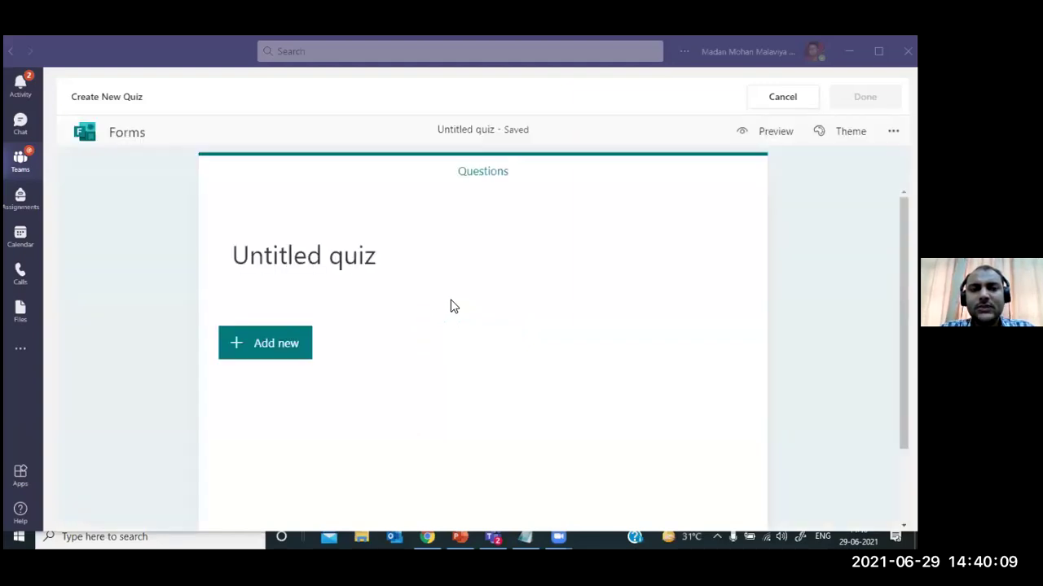
Step: Title the quiz "Hindi Quiz-1" and leave its description empty
{"action": "left_click", "coordinate": [337, 253]}
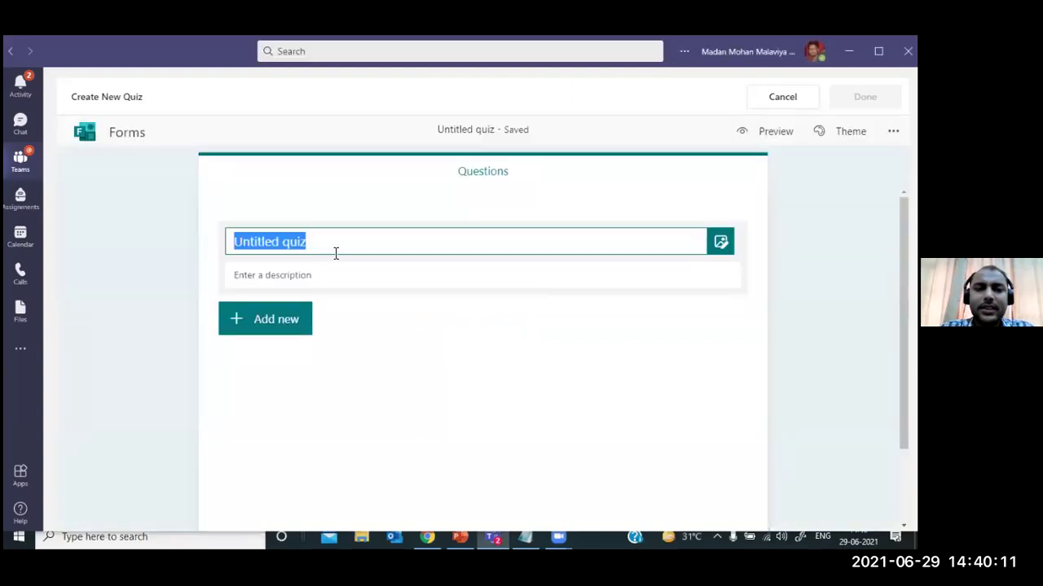
{"action": "type", "text": "Hin"}
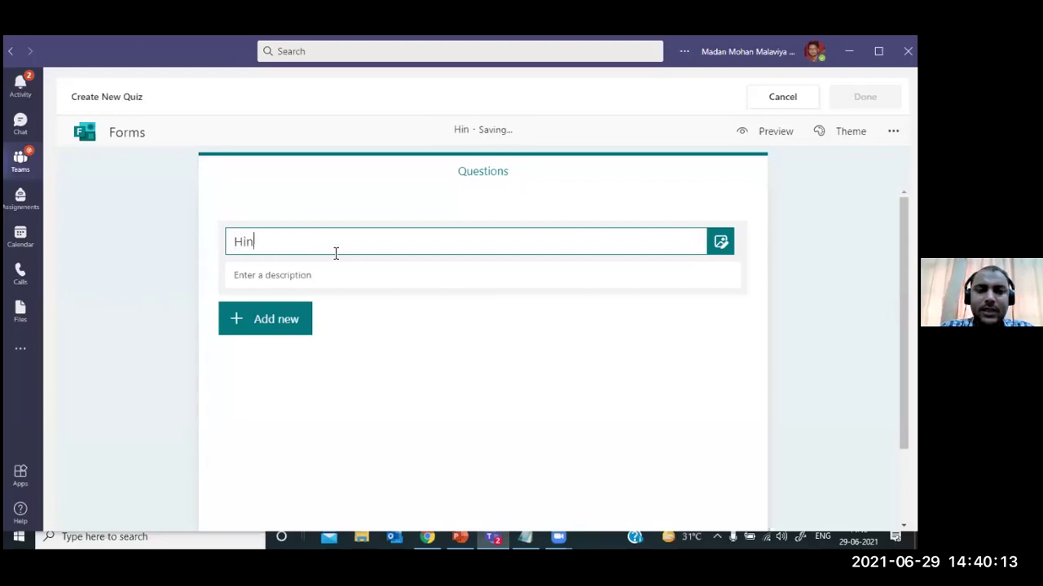
{"action": "type", "text": "di Quiz-1"}
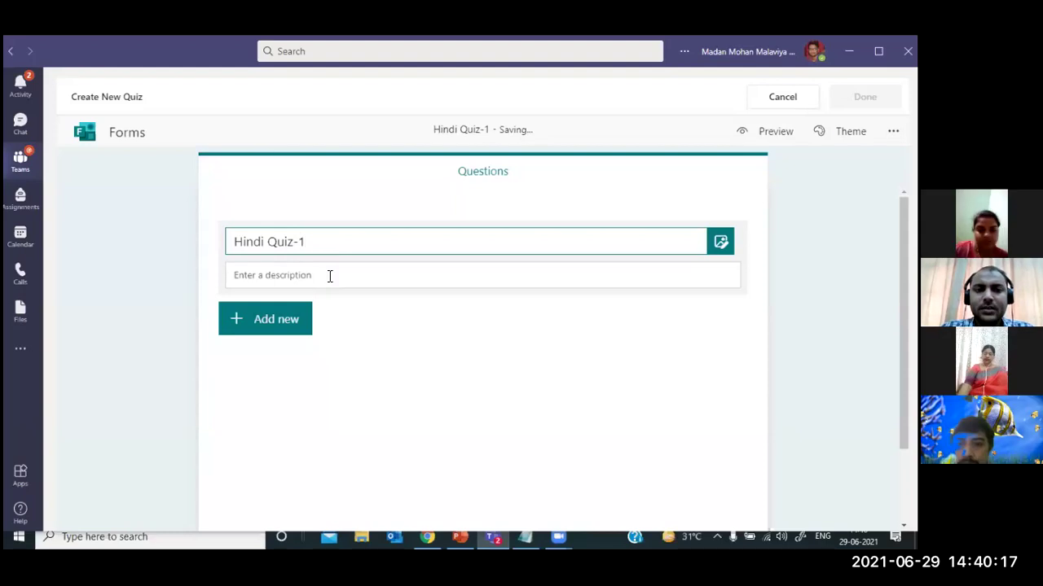
{"action": "left_click", "coordinate": [329, 277]}
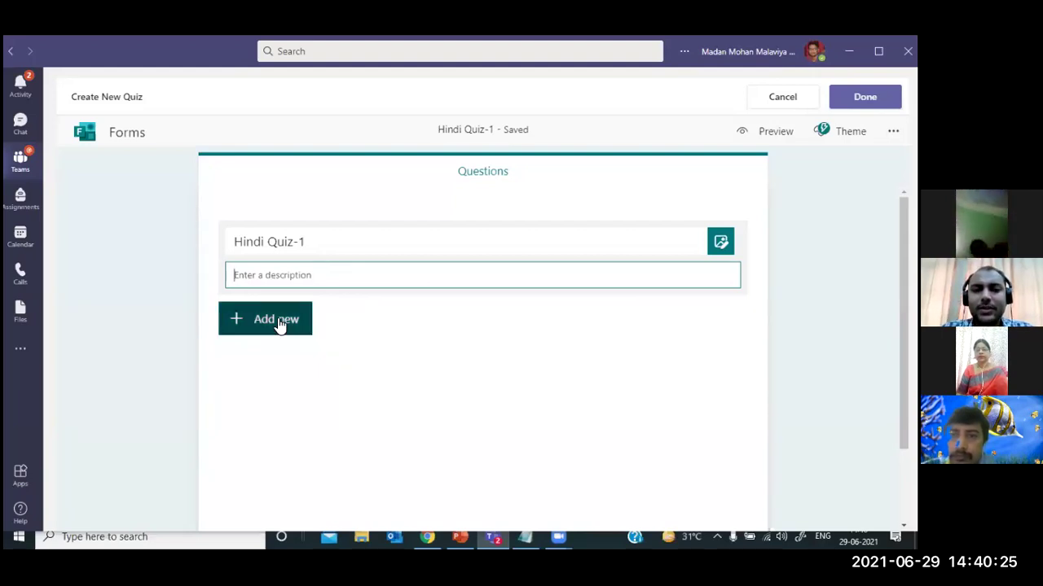
Step: Add a Choice question to the quiz with the text "Who is the author Godan?"
{"action": "scroll", "coordinate": [395, 272], "scroll_direction": "down", "scroll_amount": 1}
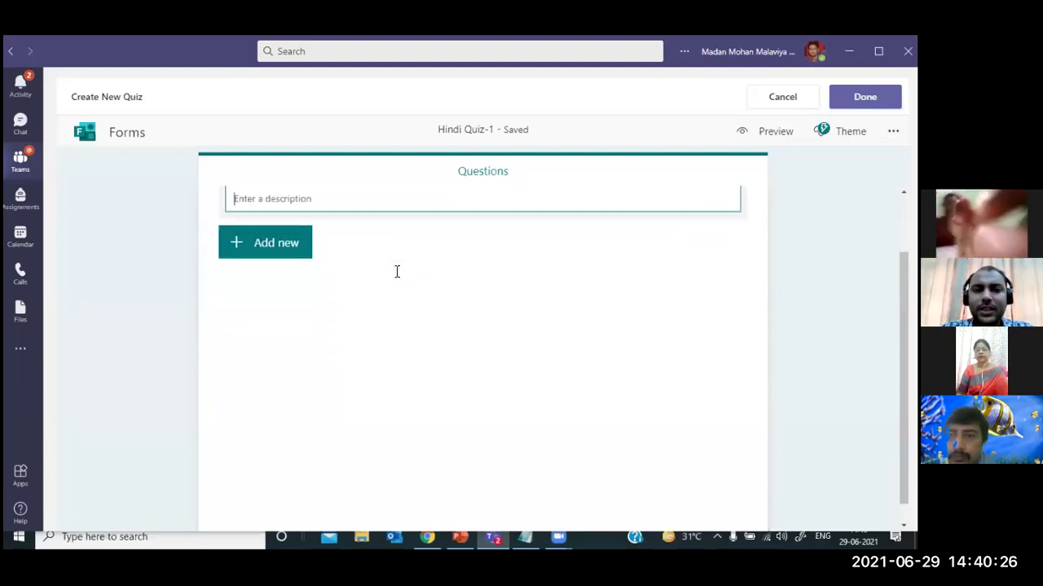
{"action": "left_click", "coordinate": [303, 247]}
{"action": "scroll", "coordinate": [294, 315], "scroll_direction": "up", "scroll_amount": 1}
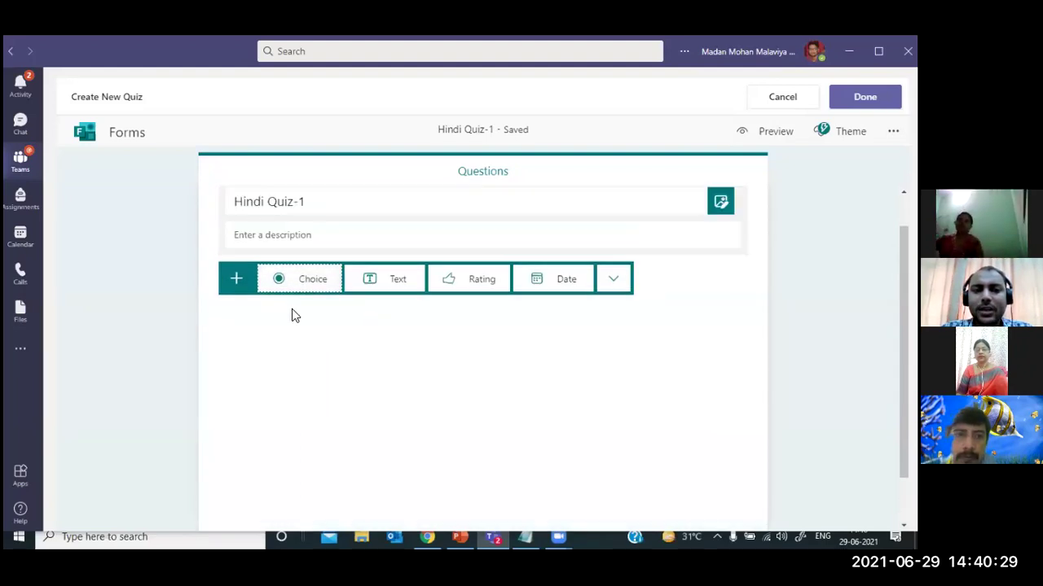
{"action": "scroll", "coordinate": [291, 314], "scroll_direction": "up", "scroll_amount": 1}
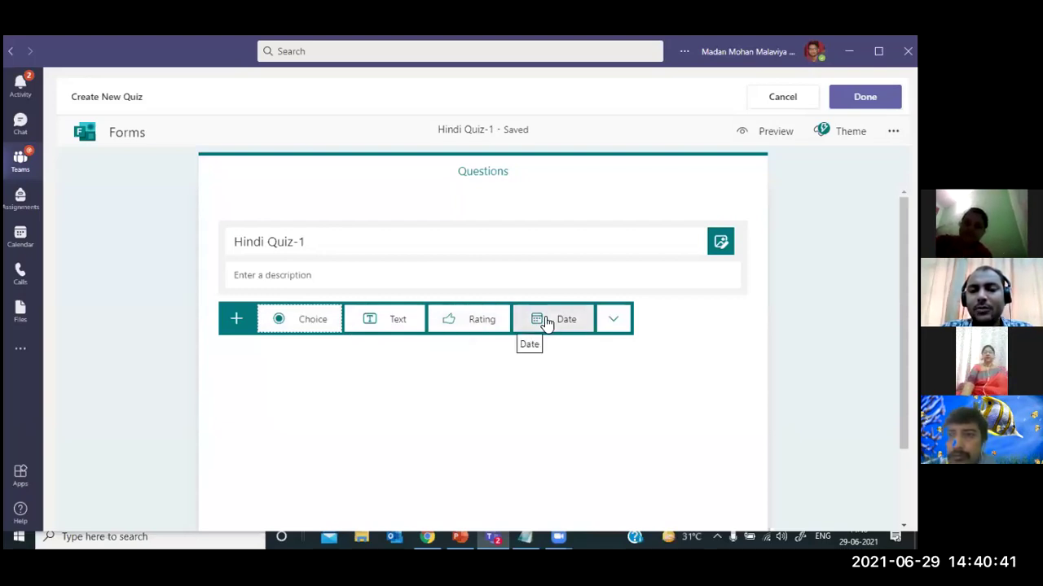
{"action": "left_click", "coordinate": [614, 326]}
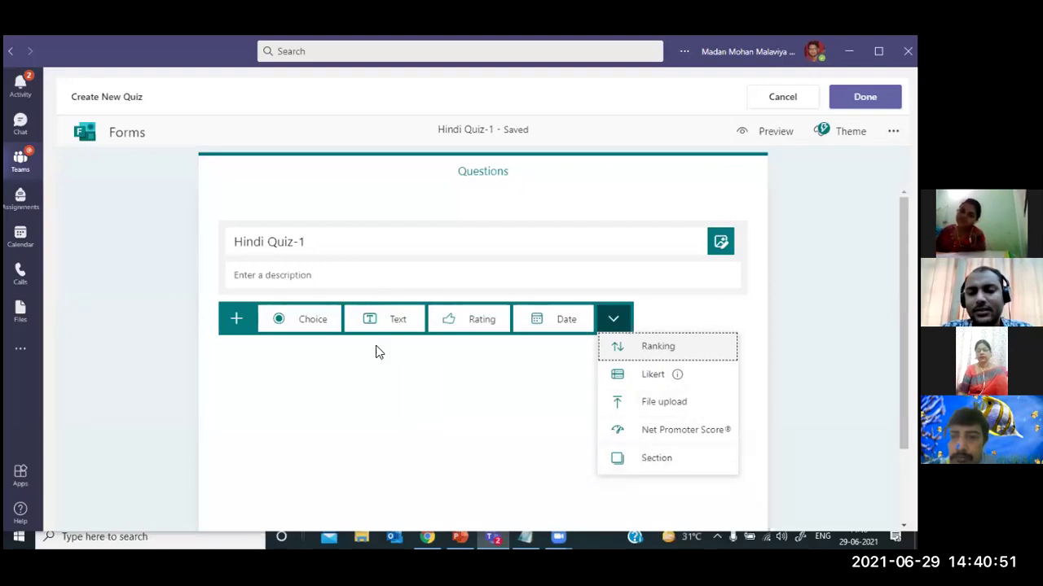
{"action": "left_click", "coordinate": [323, 327]}
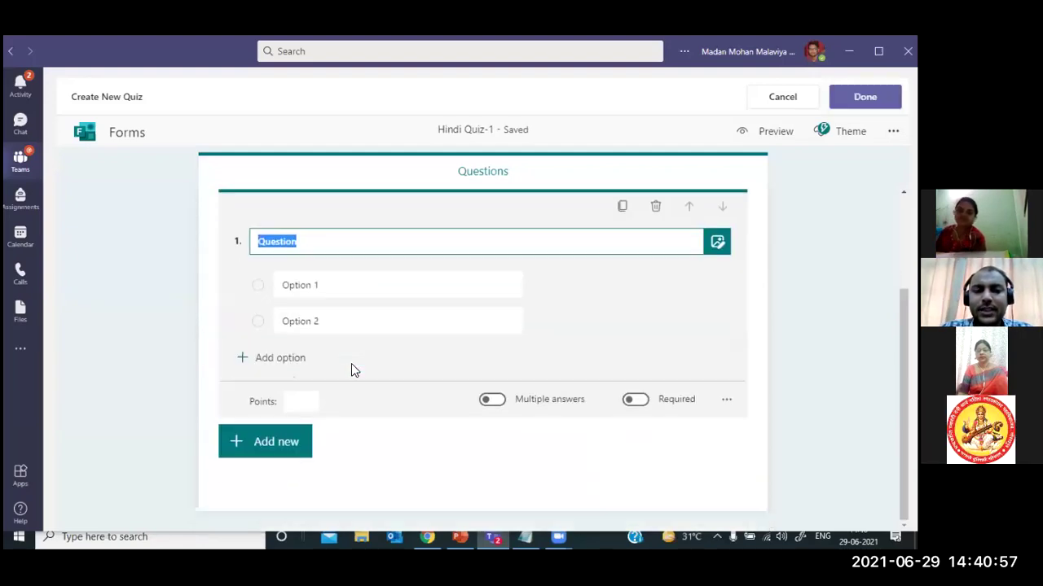
{"action": "type", "text": "Who is the author Godan?"}
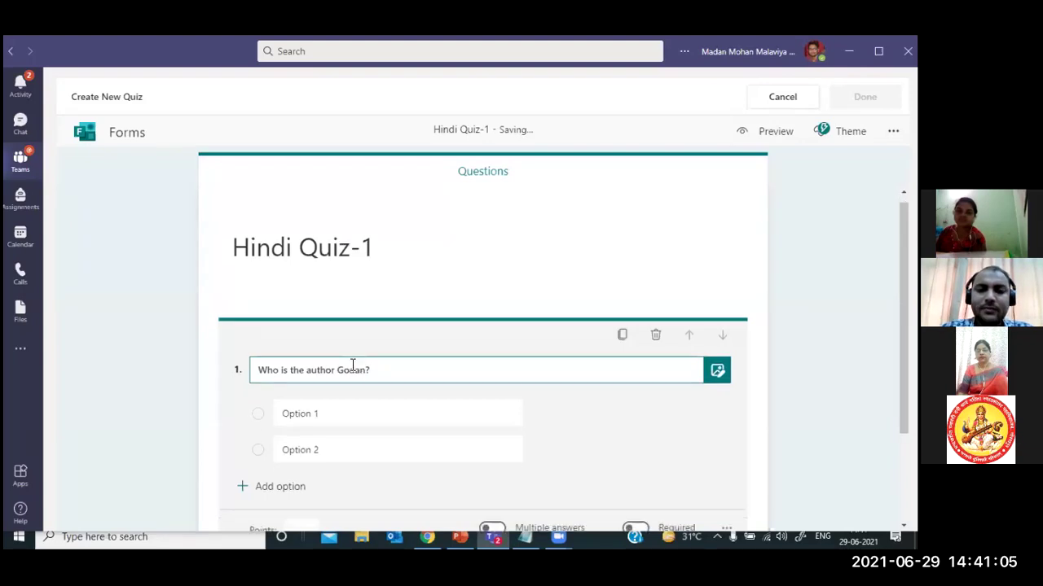
Step: Fill in the question's first two answer options as "Jay Shanker Prasad" and "Munshi Premchand"
{"action": "scroll", "coordinate": [350, 367], "scroll_direction": "down", "scroll_amount": 2}
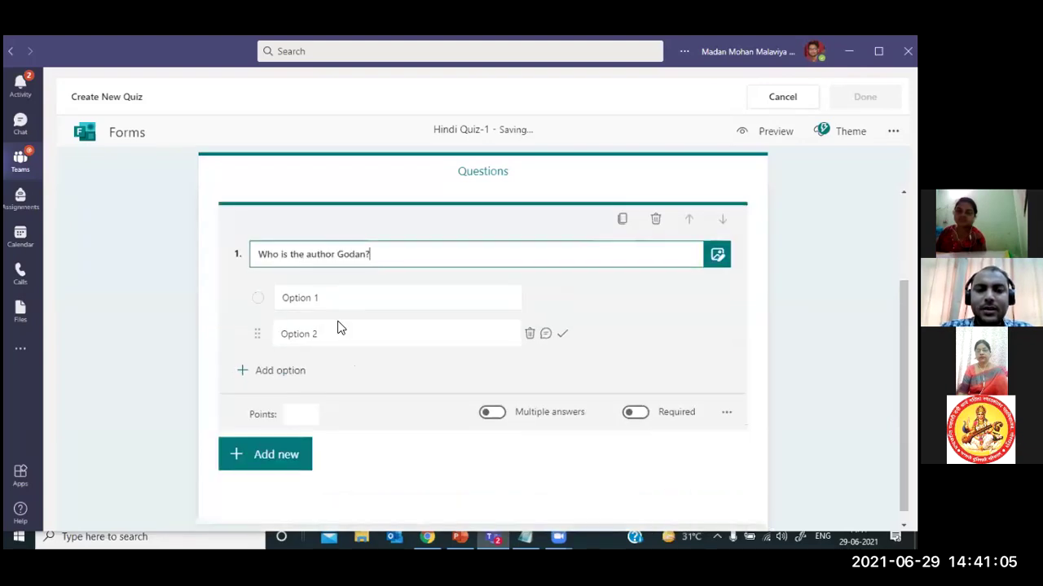
{"action": "left_click", "coordinate": [354, 302]}
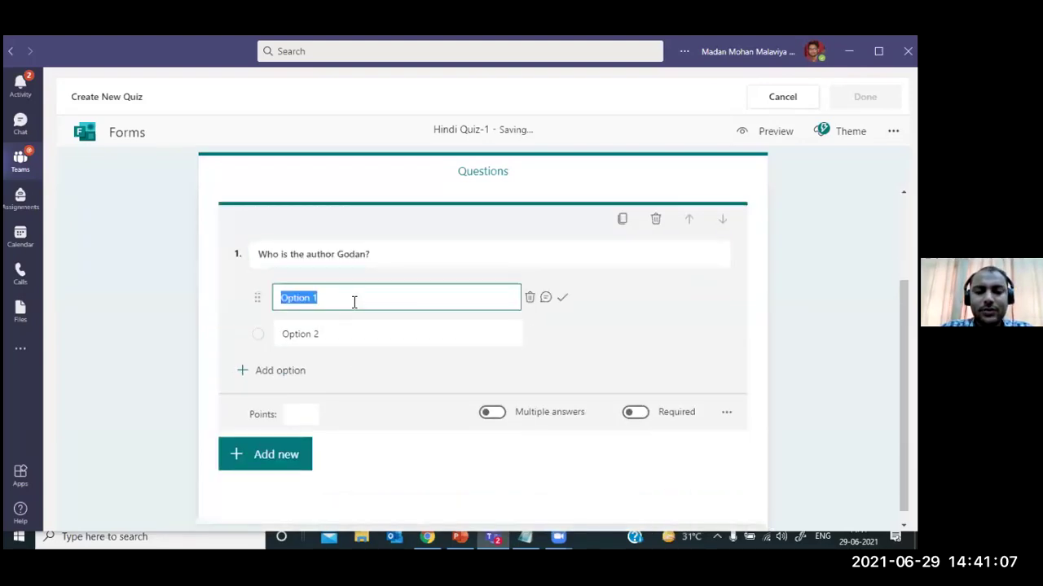
{"action": "type", "text": "Jay Shanker Prasad"}
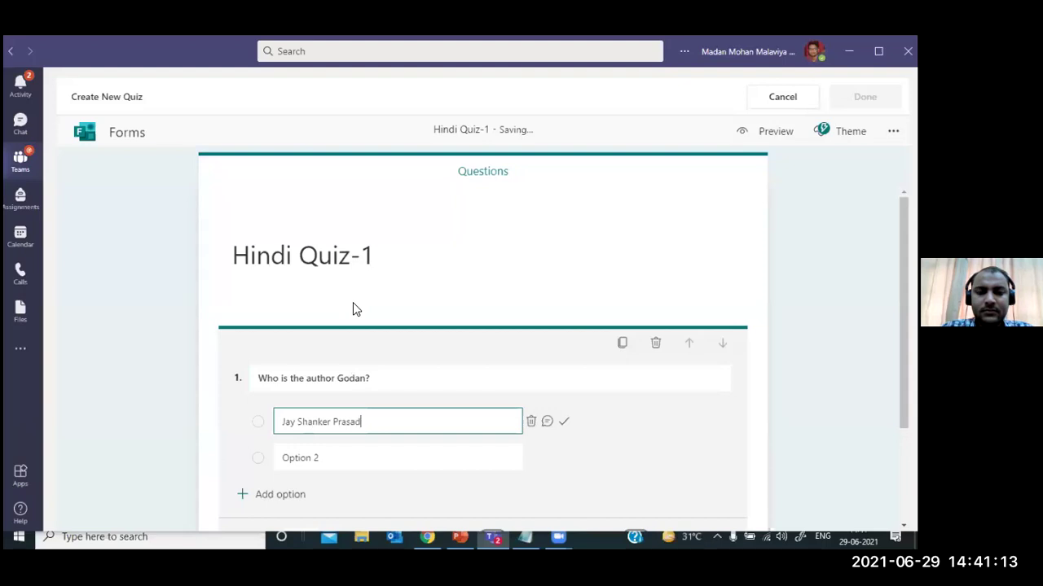
{"action": "left_click", "coordinate": [312, 446]}
{"action": "type", "text": "Munshi Premchand"}
Step: Add a third answer option reading "Mahadevi Verma" to the question
{"action": "scroll", "coordinate": [302, 391], "scroll_direction": "down", "scroll_amount": 2}
{"action": "left_click", "coordinate": [295, 363]}
{"action": "scroll", "coordinate": [334, 424], "scroll_direction": "up", "scroll_amount": 2}
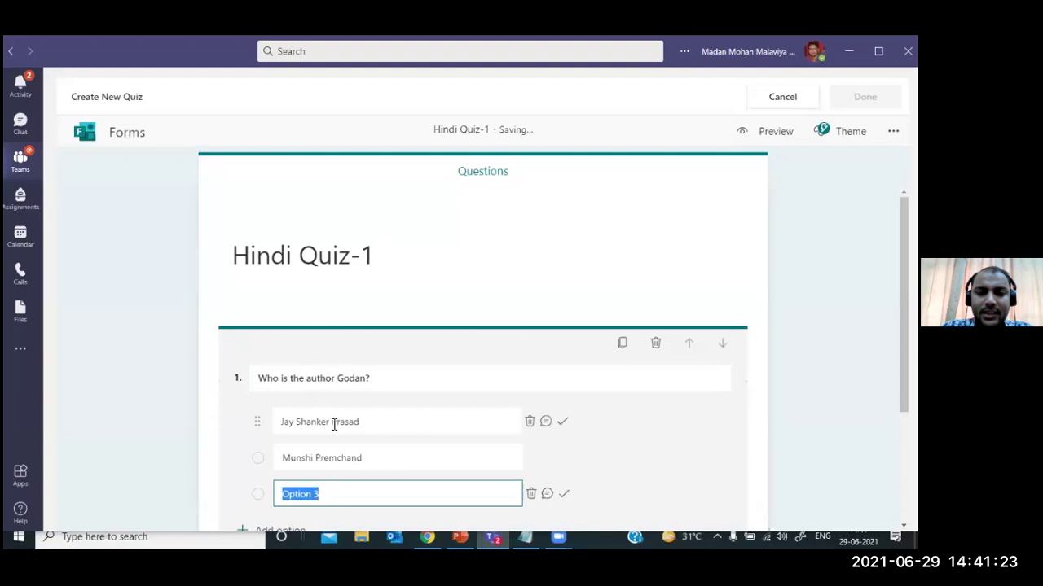
{"action": "scroll", "coordinate": [342, 400], "scroll_direction": "down", "scroll_amount": 2}
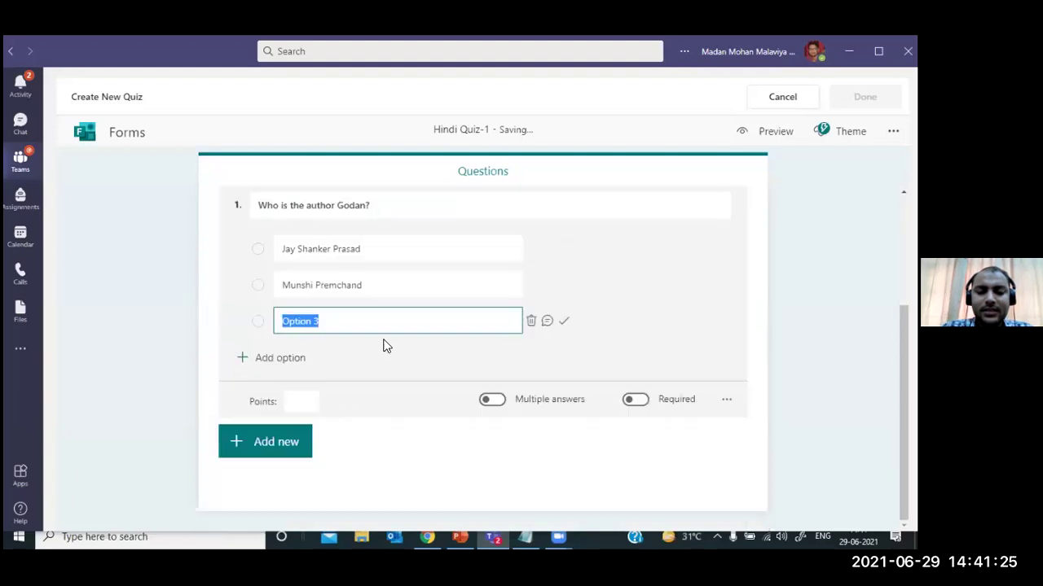
{"action": "type", "text": "Mahadevi Verm"}
Step: Add a fourth answer option reading "Hiranad Vatsayayan" to the question
{"action": "scroll", "coordinate": [302, 348], "scroll_direction": "down", "scroll_amount": 2}
{"action": "left_click", "coordinate": [291, 359]}
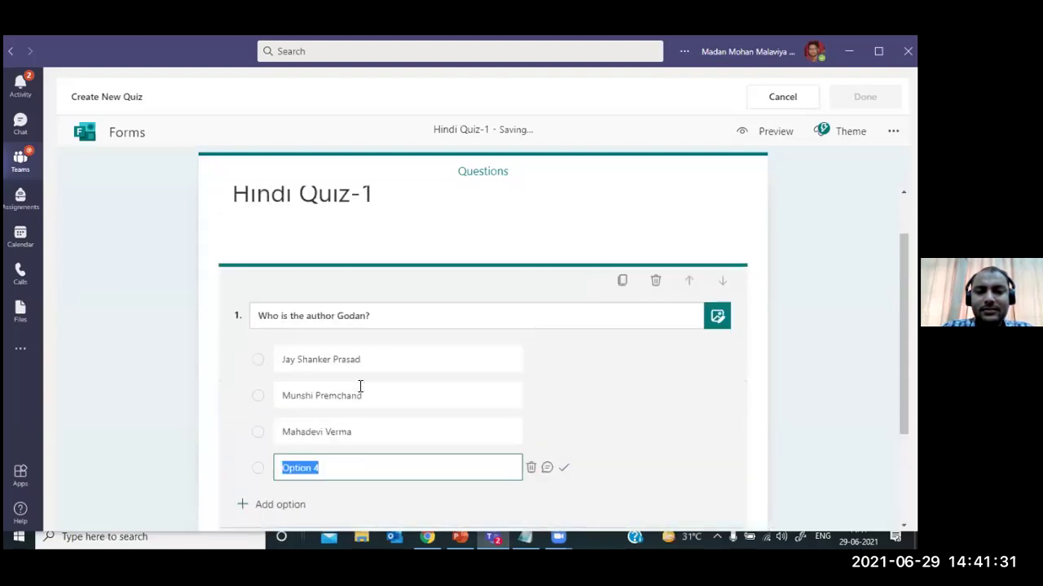
{"action": "scroll", "coordinate": [360, 386], "scroll_direction": "down", "scroll_amount": 2}
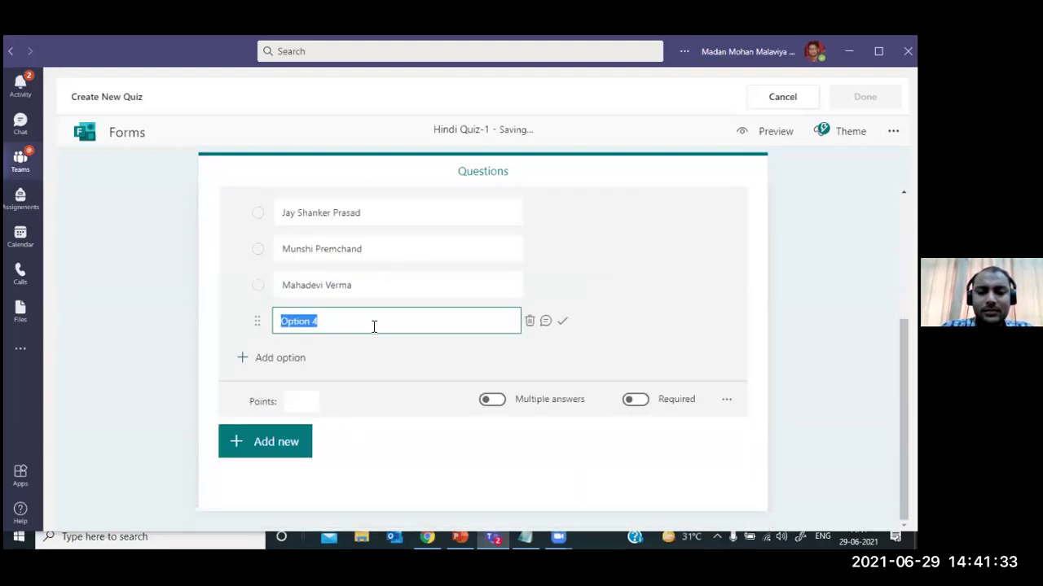
{"action": "type", "text": "H"}
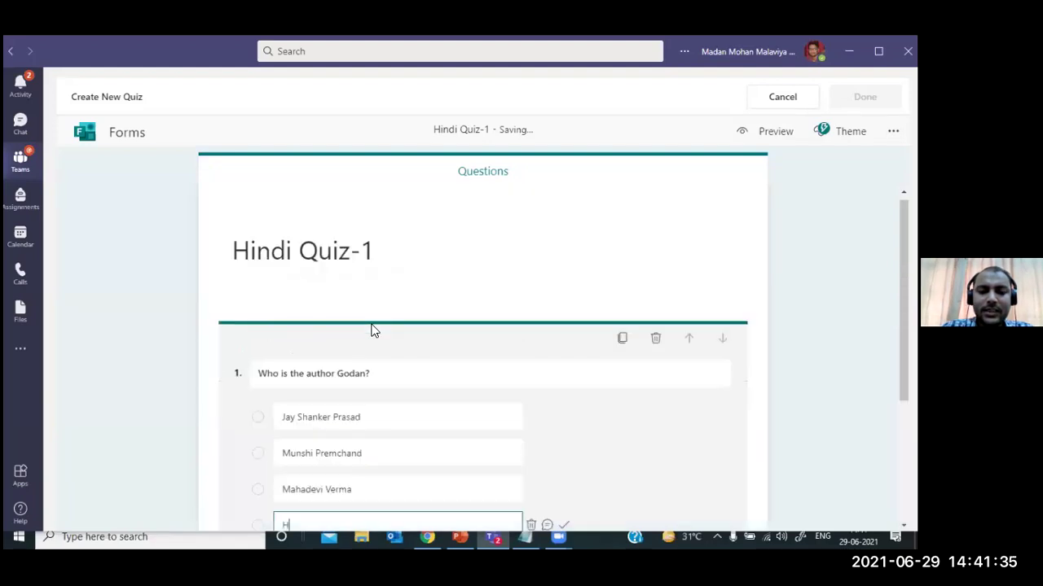
{"action": "type", "text": "iranad"}
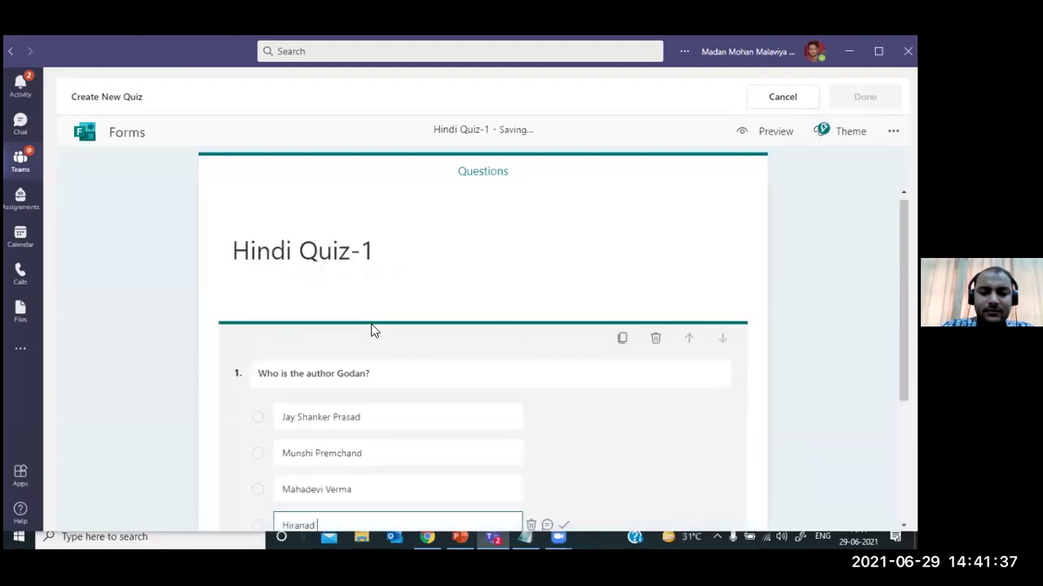
{"action": "type", "text": " Vat"}
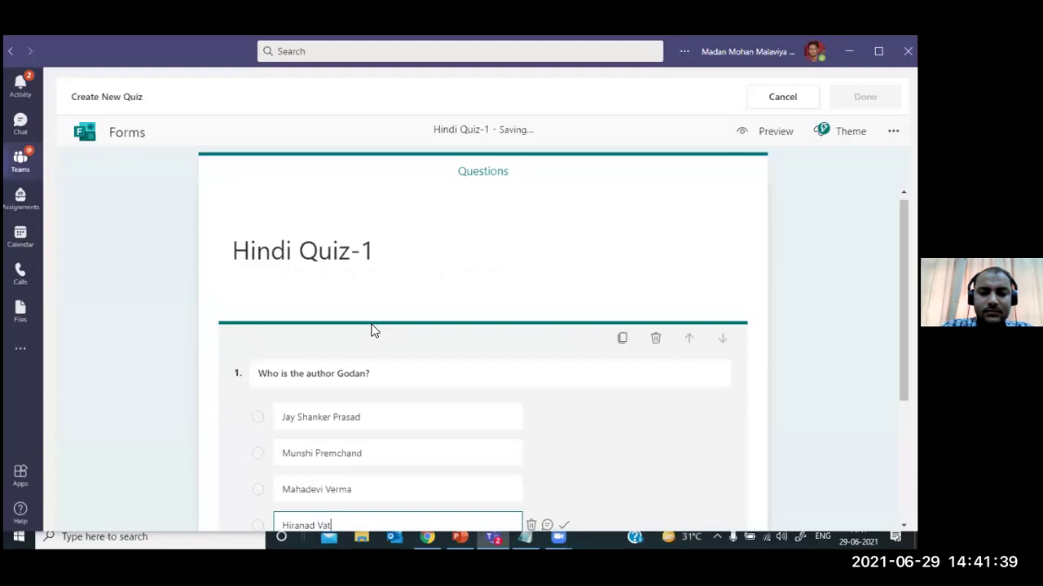
{"action": "type", "text": "saya"}
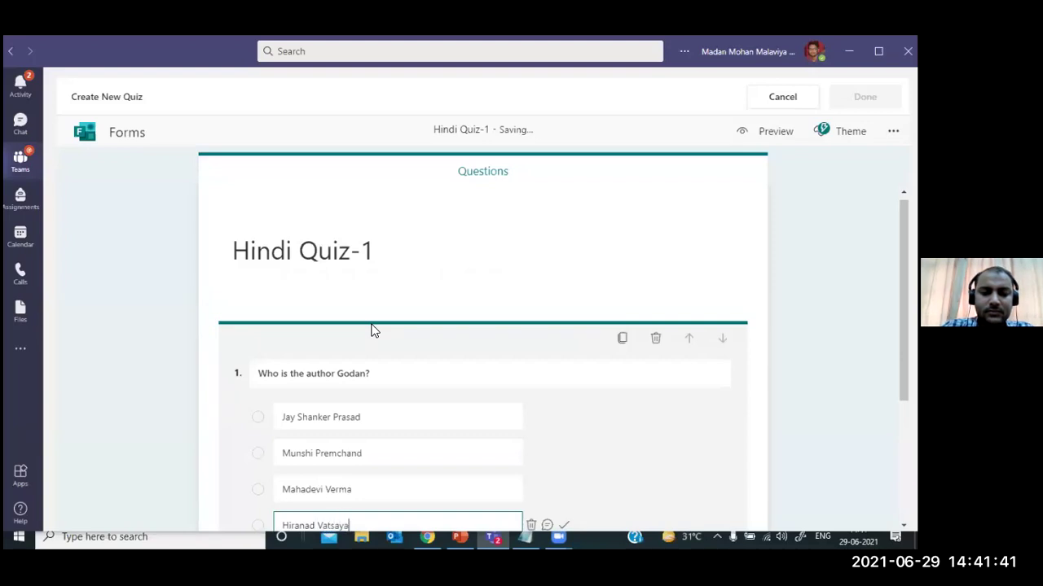
{"action": "type", "text": "n"}
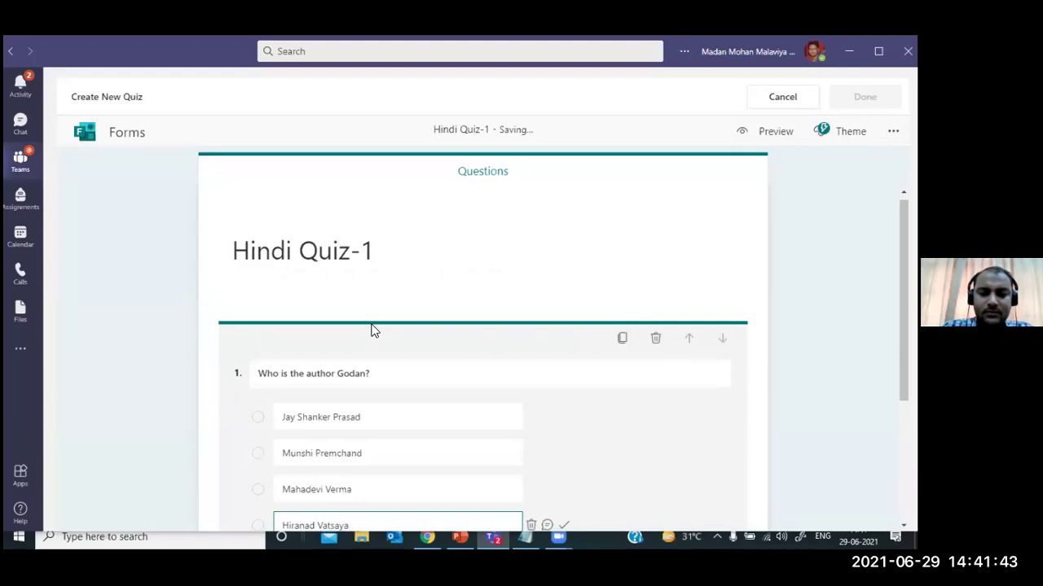
{"action": "type", "text": "an"}
{"action": "scroll", "coordinate": [372, 331], "scroll_direction": "down", "scroll_amount": 2}
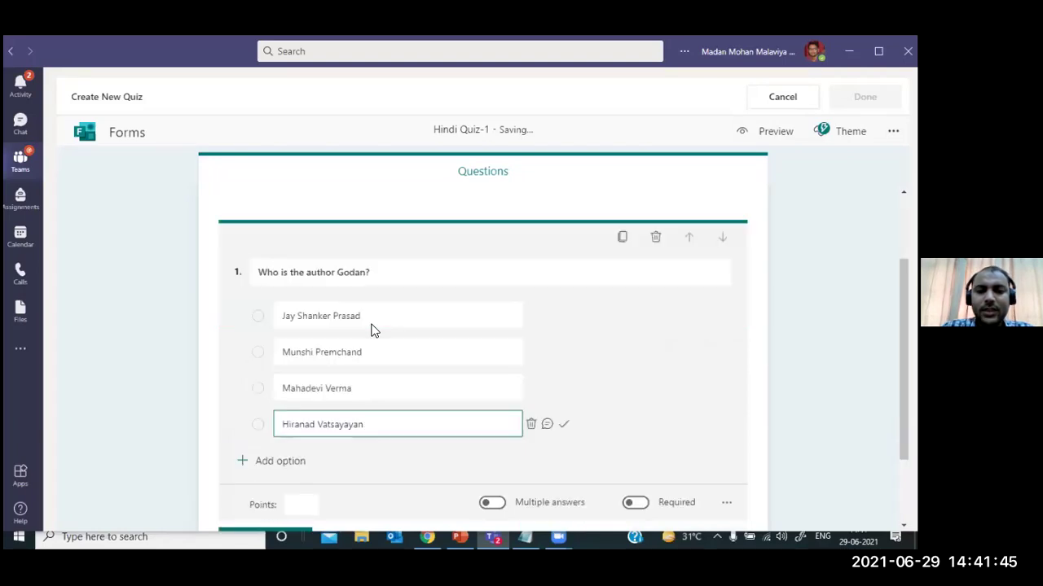
{"action": "left_click", "coordinate": [342, 378]}
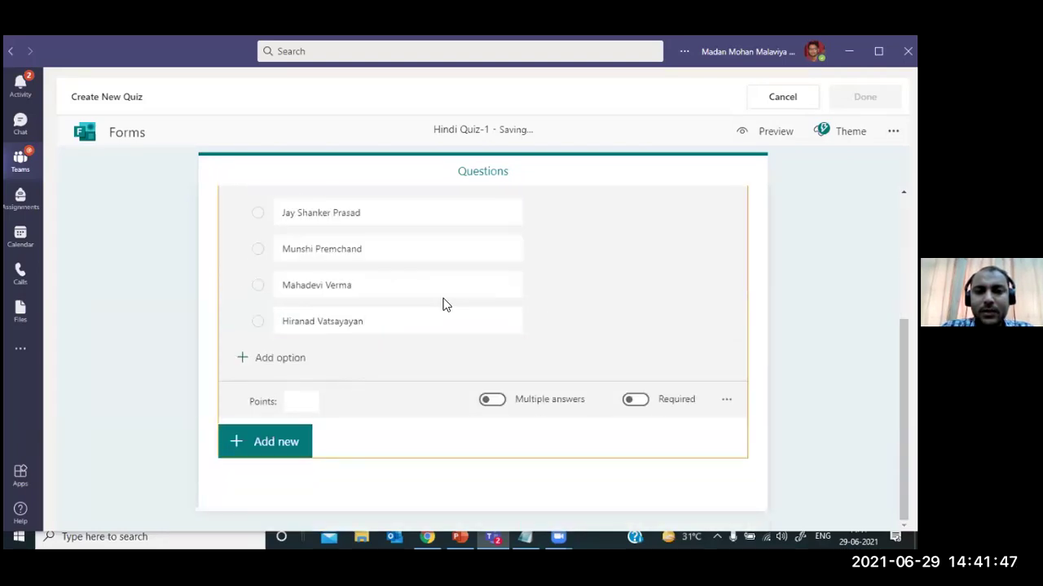
Step: Mark "Munshi Premchand" as the correct answer to the Godan question
{"action": "scroll", "coordinate": [446, 299], "scroll_direction": "up", "scroll_amount": 2}
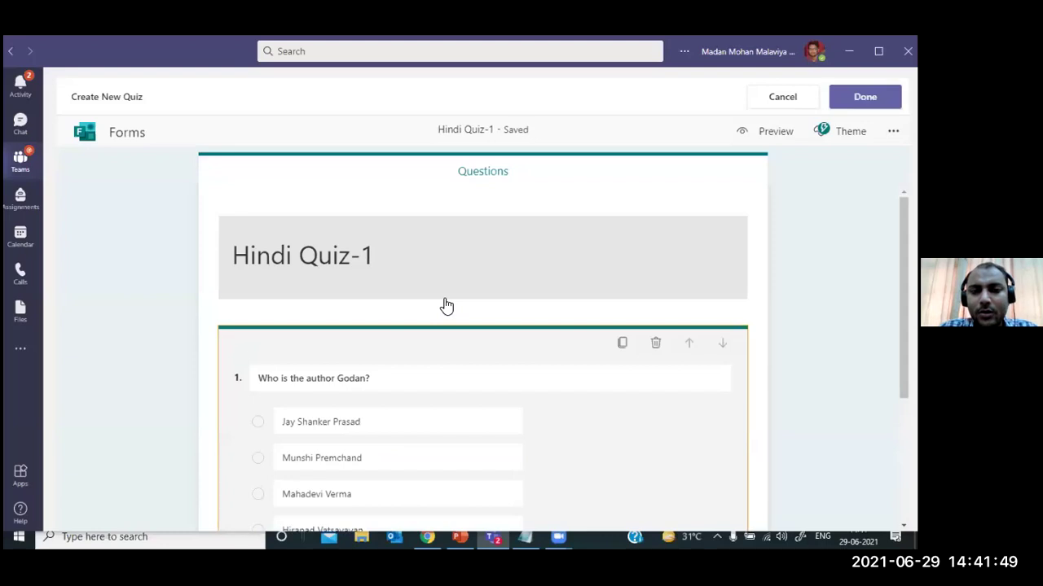
{"action": "scroll", "coordinate": [444, 302], "scroll_direction": "down", "scroll_amount": 2}
{"action": "left_click", "coordinate": [494, 289]}
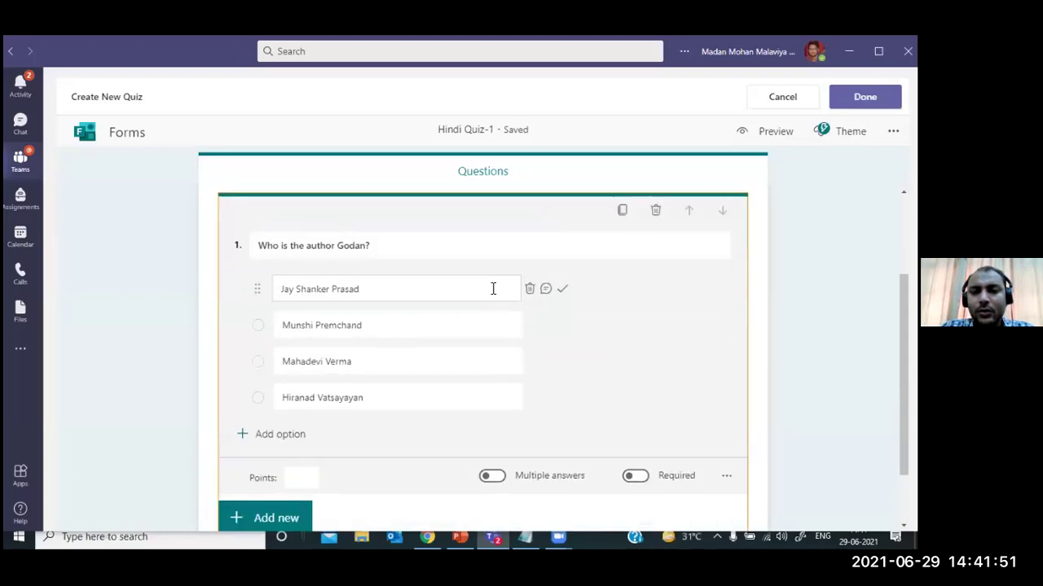
{"action": "left_click", "coordinate": [493, 327]}
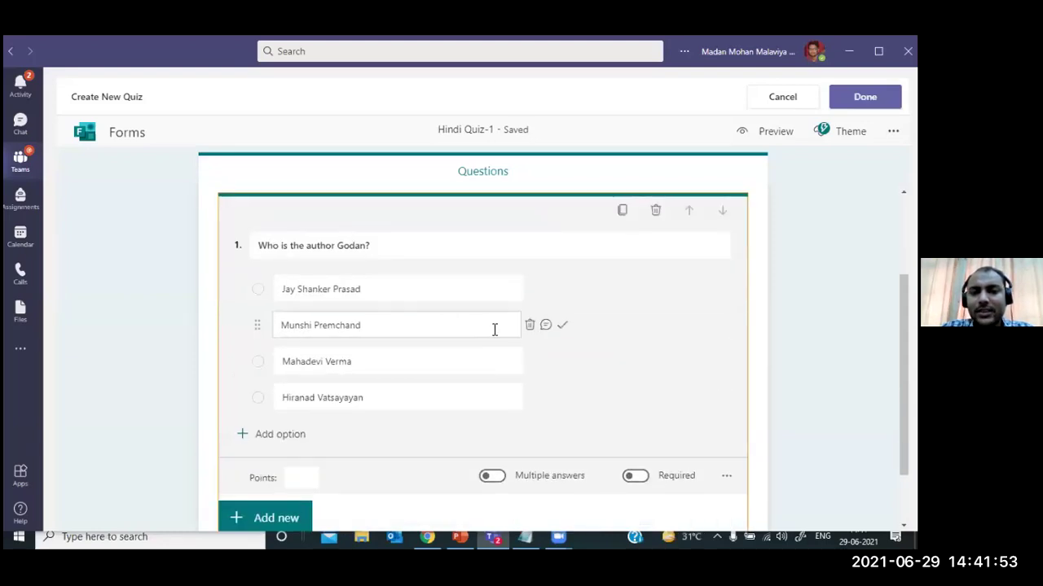
{"action": "left_click", "coordinate": [562, 327]}
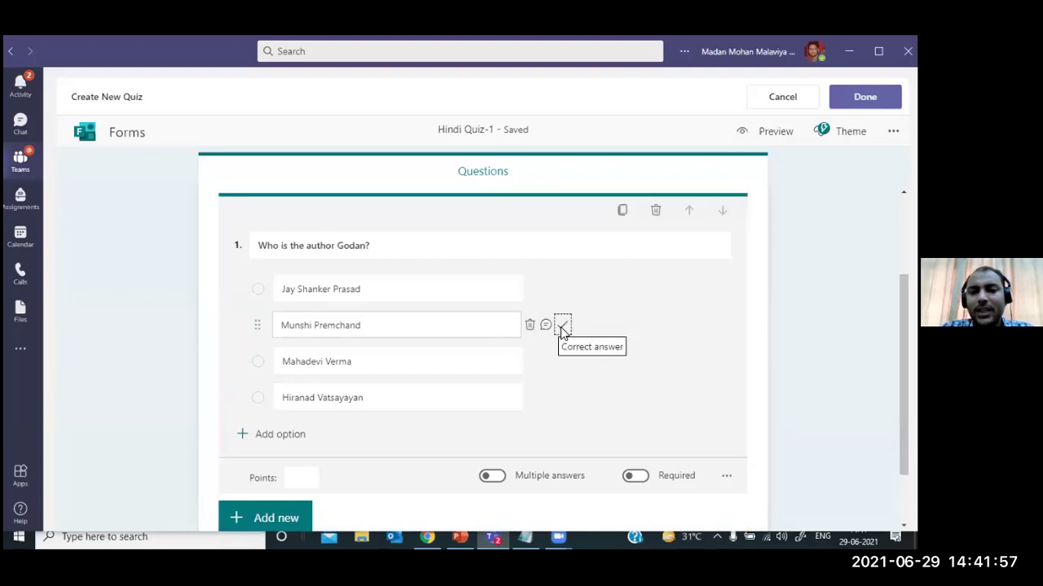
{"action": "scroll", "coordinate": [478, 367], "scroll_direction": "down", "scroll_amount": 3}
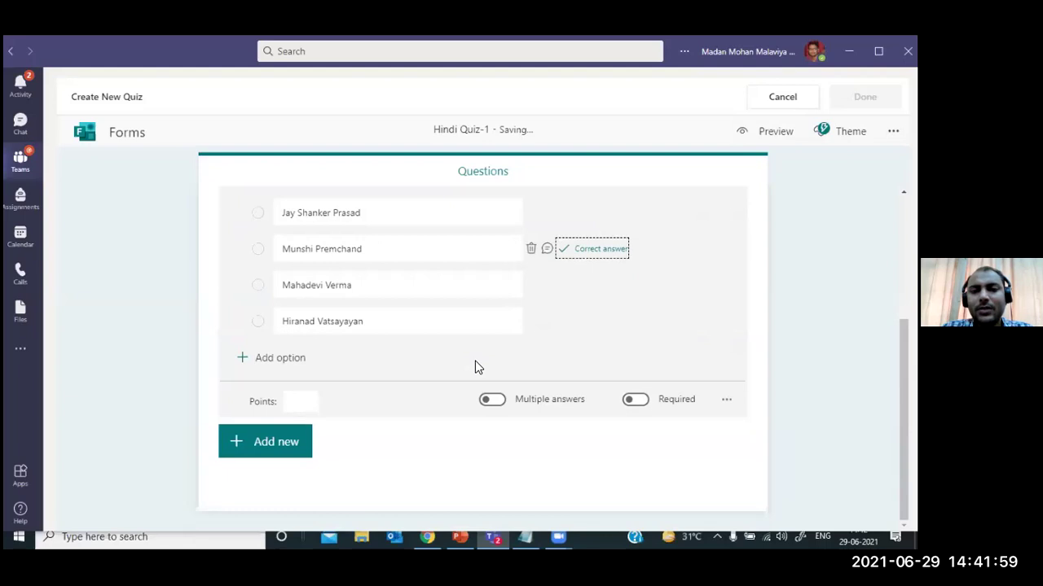
{"action": "mouse_move", "coordinate": [478, 362]}
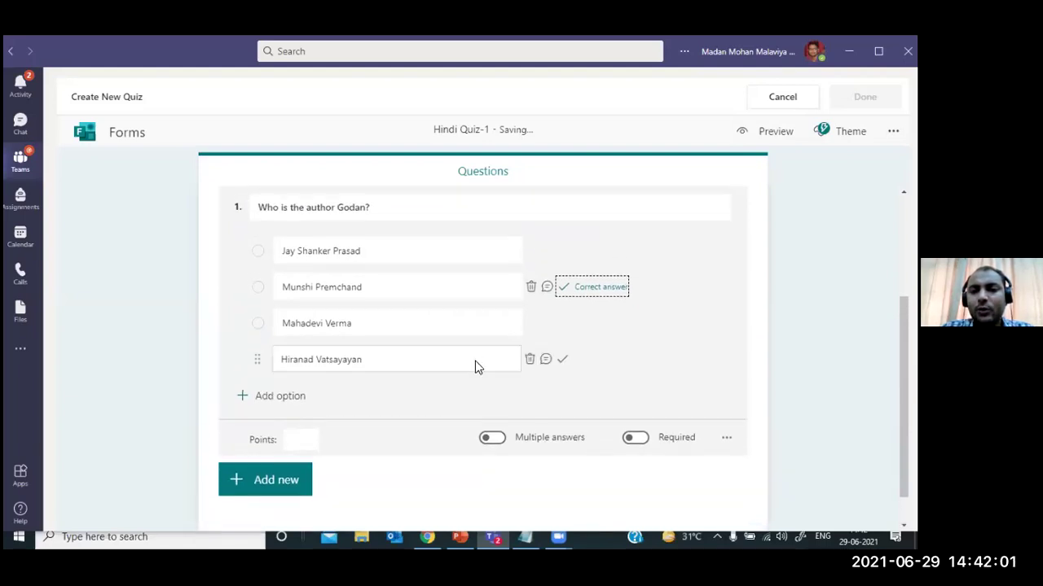
Step: Allow multiple answers for the Godan question and switch it back to a single answer
{"action": "scroll", "coordinate": [479, 367], "scroll_direction": "down", "scroll_amount": 2}
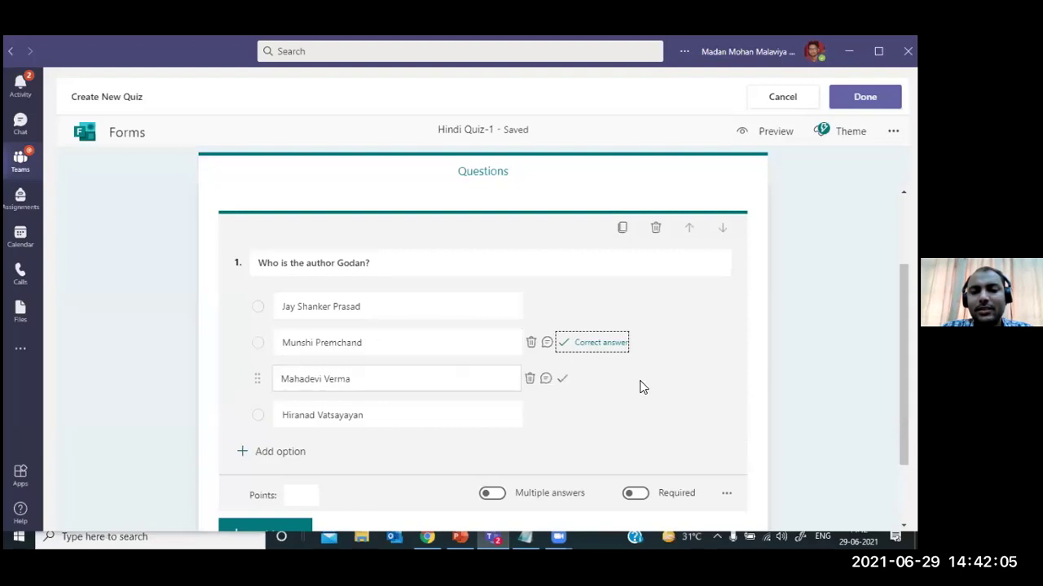
{"action": "scroll", "coordinate": [641, 386], "scroll_direction": "down", "scroll_amount": 2}
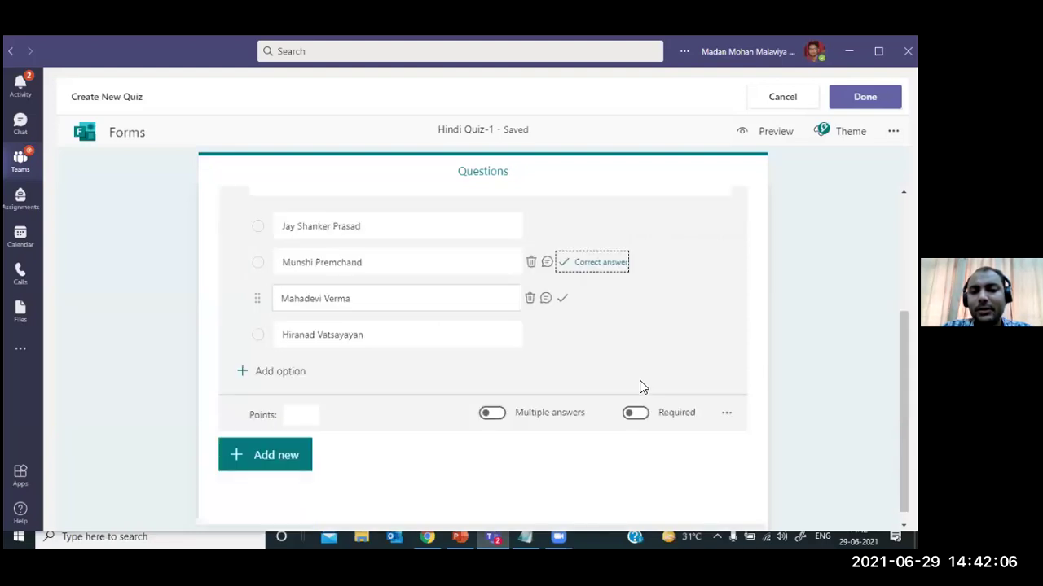
{"action": "left_click", "coordinate": [495, 401]}
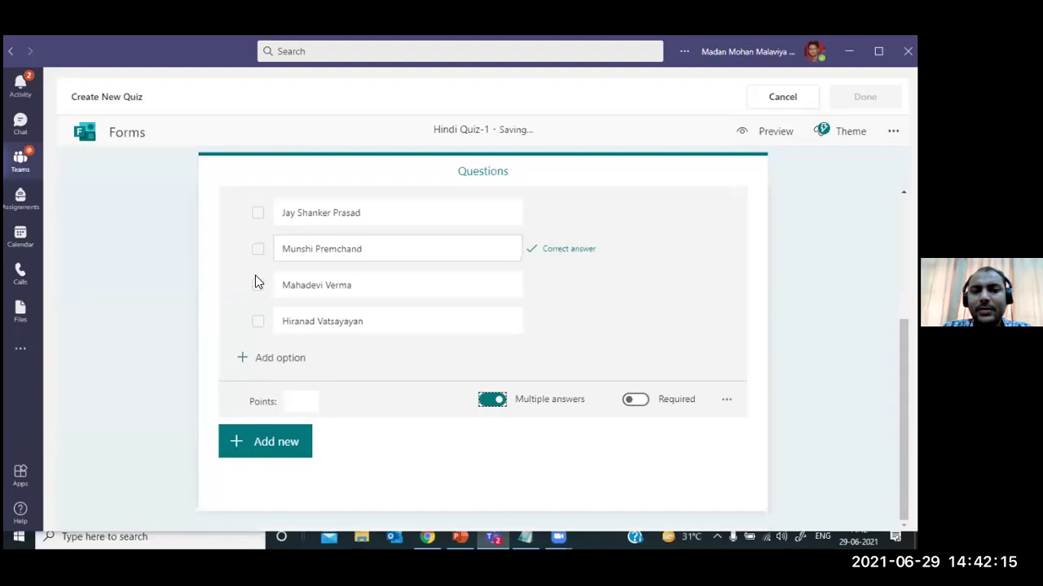
{"action": "scroll", "coordinate": [253, 345], "scroll_direction": "up", "scroll_amount": 3}
{"action": "scroll", "coordinate": [415, 368], "scroll_direction": "down", "scroll_amount": 3}
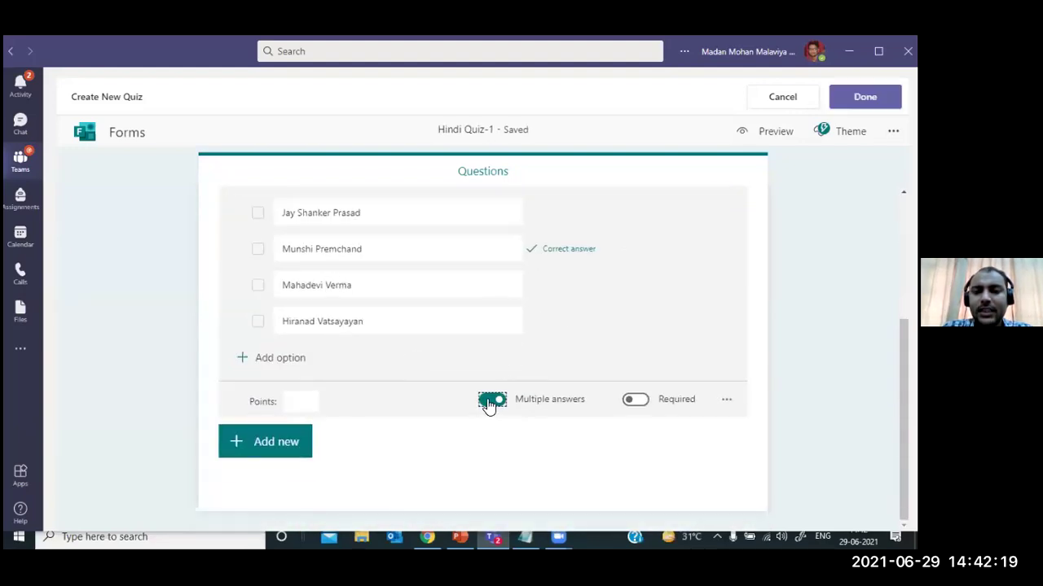
{"action": "left_click", "coordinate": [490, 401]}
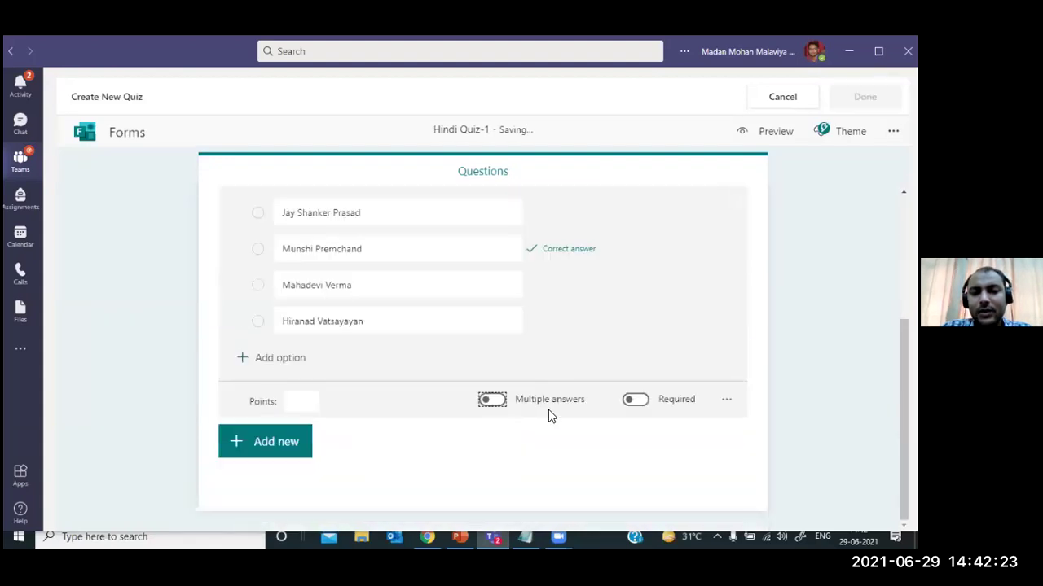
Step: Examine the additional settings offered for the Godan question and close the list without choosing any
{"action": "left_click", "coordinate": [727, 401]}
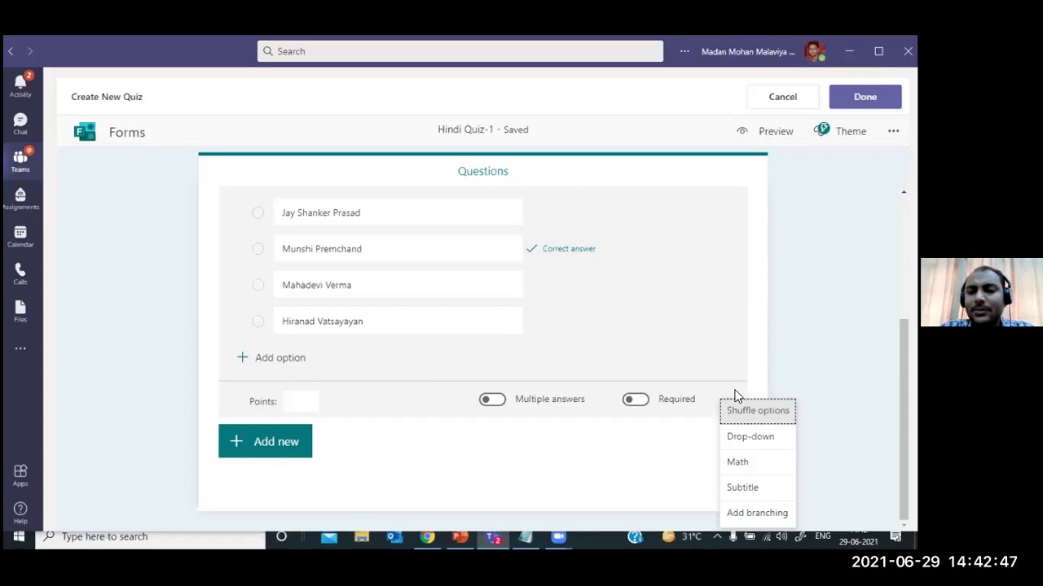
{"action": "left_click", "coordinate": [612, 320]}
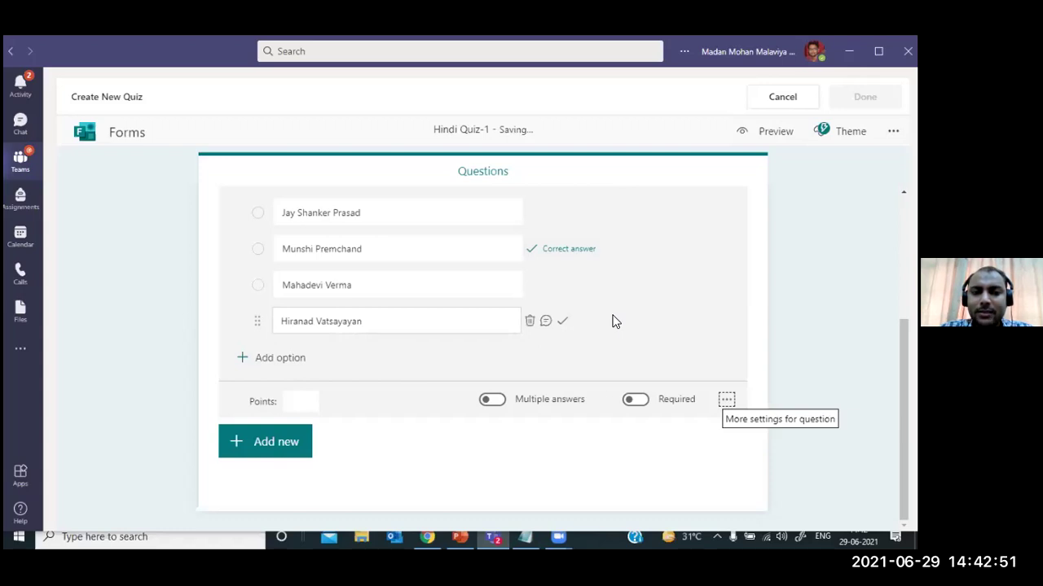
{"action": "key", "text": "Up"}
{"action": "key", "text": "Up"}
{"action": "key", "text": "Up"}
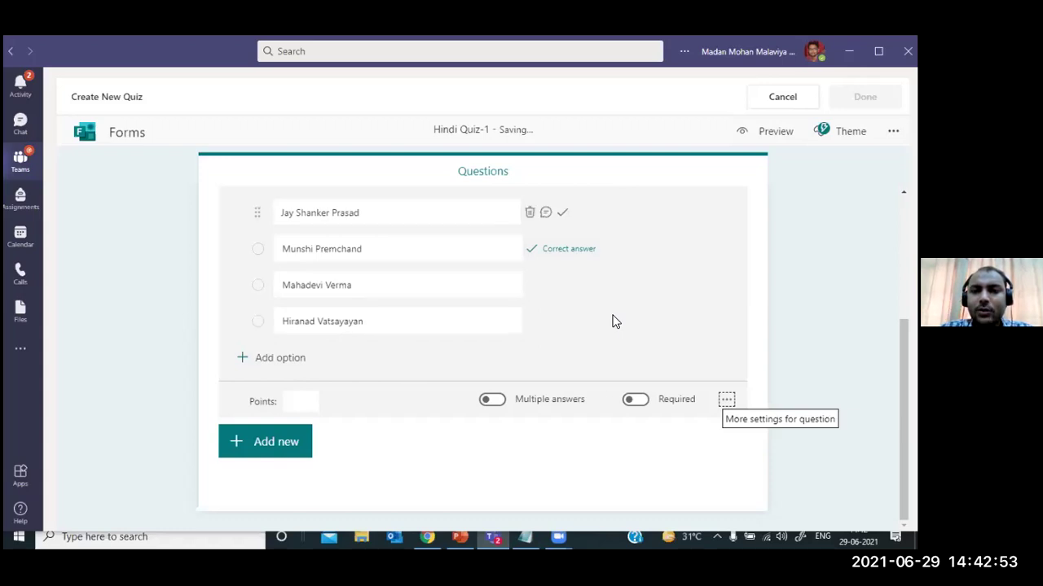
{"action": "key", "text": "Tab"}
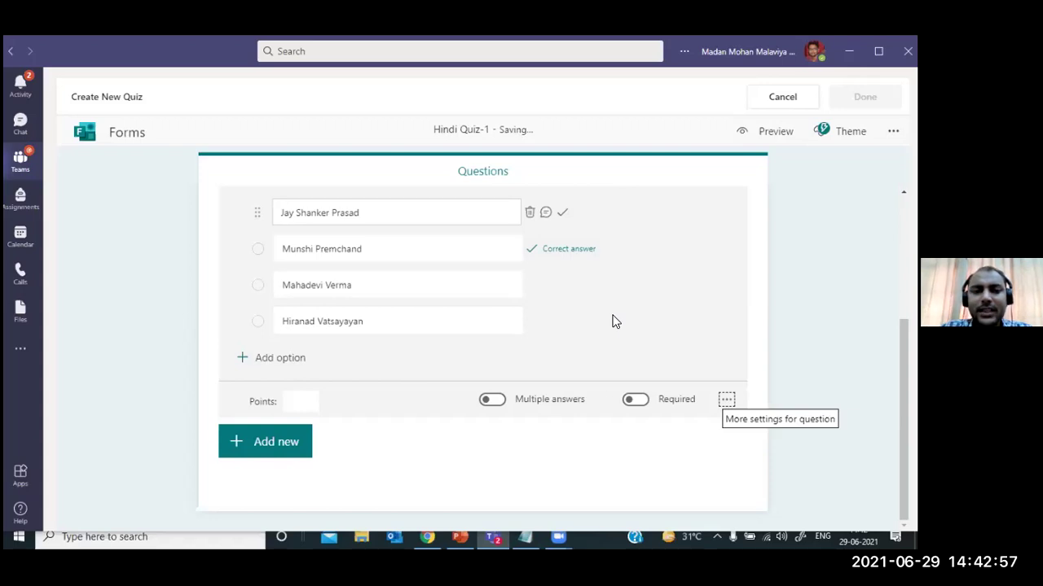